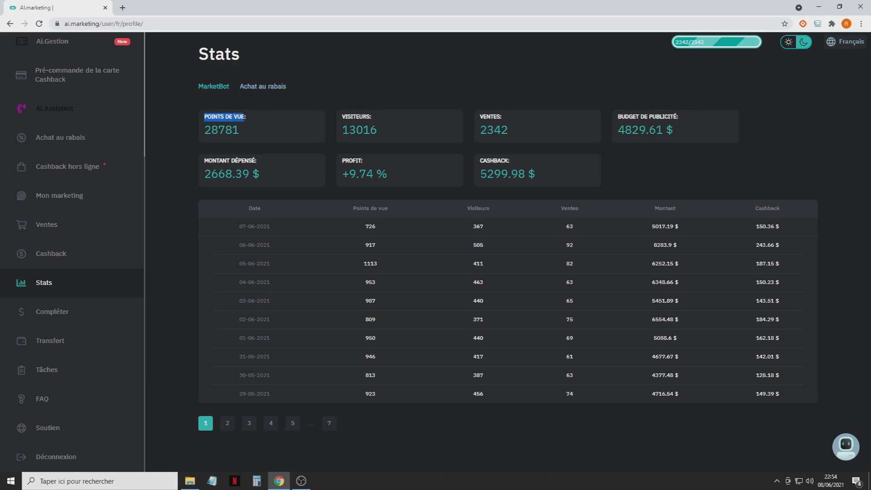
Divide the overall points de vue total, 28781, by the montant dépensé, 2668.39, in the calculator
{"action": "left_click", "coordinate": [249, 116]}
{"action": "left_click_drag", "start_coordinate": [204, 130], "coordinate": [226, 130]}
{"action": "left_click", "coordinate": [247, 128]}
{"action": "left_click_drag", "start_coordinate": [203, 130], "coordinate": [234, 132]}
{"action": "left_click", "coordinate": [246, 135]}
{"action": "left_click", "coordinate": [258, 476]}
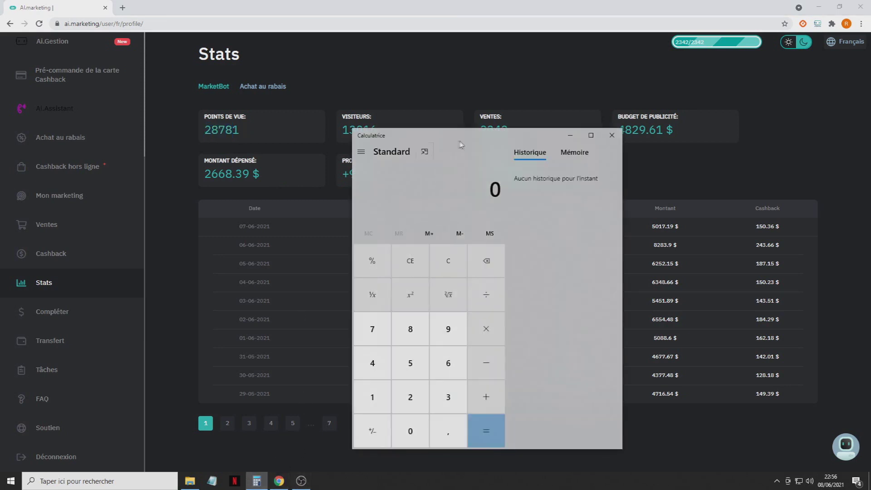
{"action": "left_click_drag", "start_coordinate": [459, 142], "coordinate": [488, 112]}
{"action": "type", "text": "28"}
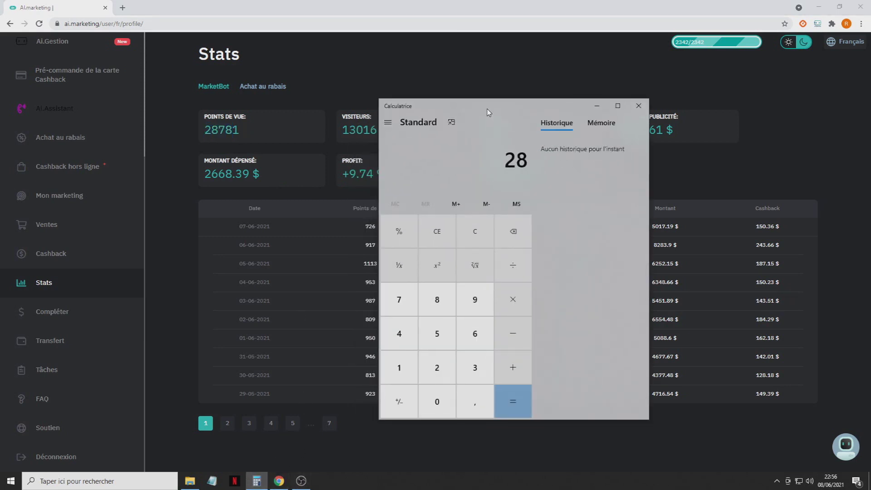
{"action": "type", "text": "781"}
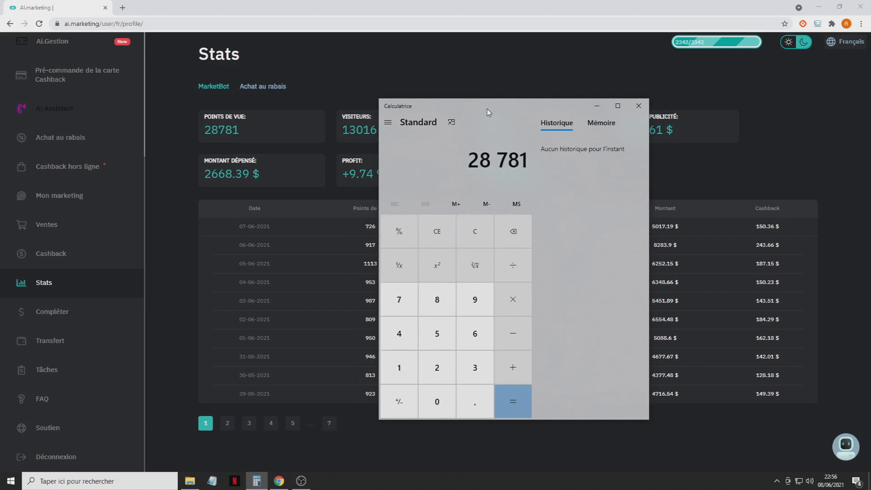
{"action": "type", "text": "/2668."}
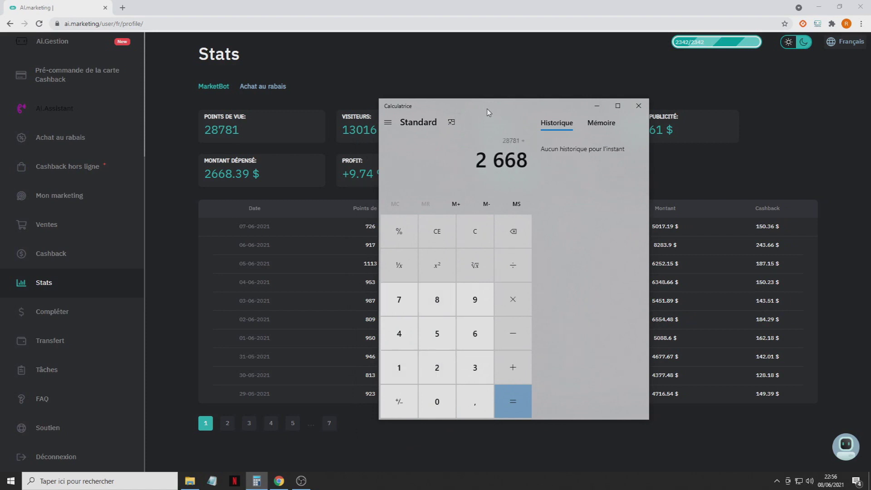
{"action": "type", "text": "39"}
{"action": "key", "text": "Return"}
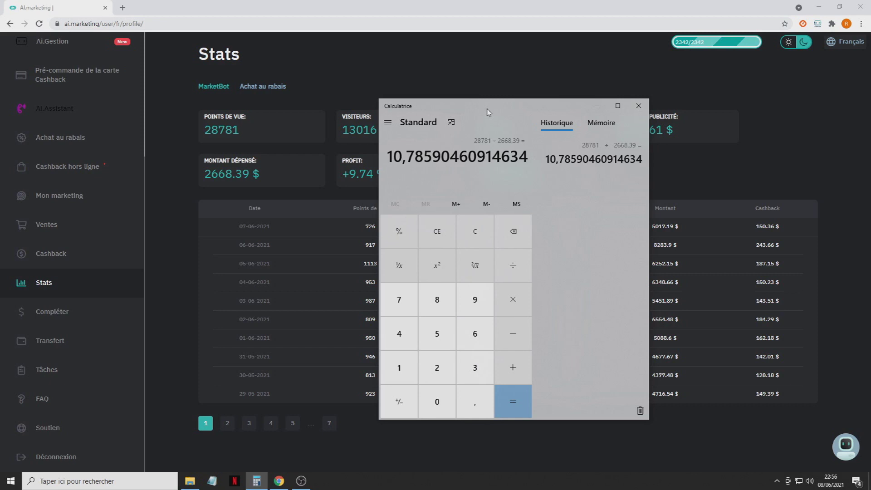
Check the profit percentage by dividing the total cashback, 5299.98, by the advertising budget, 4829.61, in the calculator
{"action": "left_click", "coordinate": [467, 79]}
{"action": "left_click_drag", "start_coordinate": [339, 175], "coordinate": [348, 175]}
{"action": "left_click", "coordinate": [348, 171]}
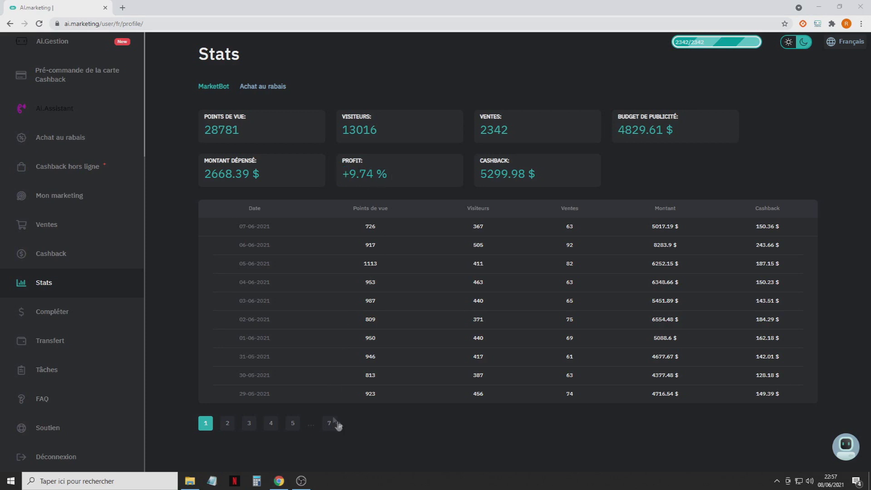
{"action": "left_click", "coordinate": [257, 482]}
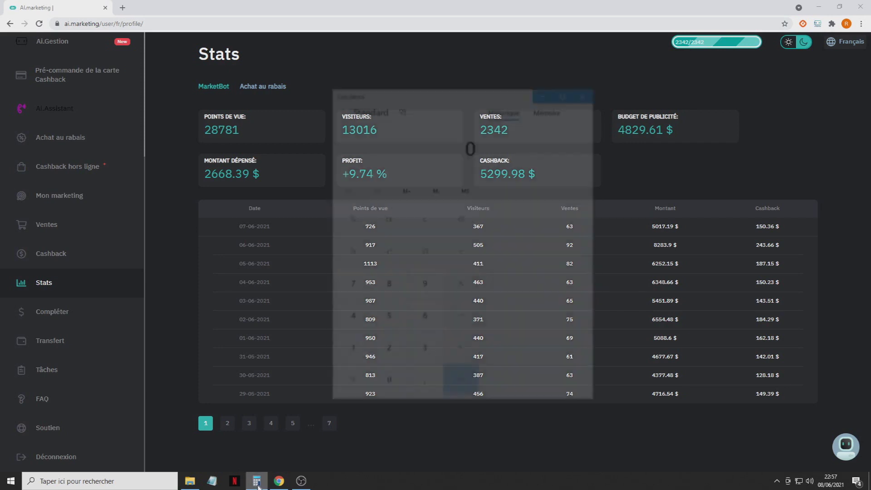
{"action": "left_click_drag", "start_coordinate": [463, 101], "coordinate": [439, 203]}
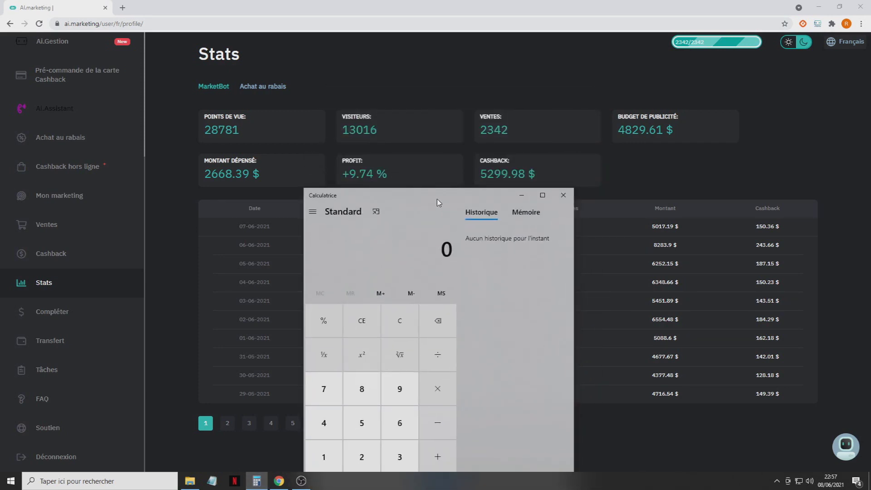
{"action": "type", "text": "5299.98/"}
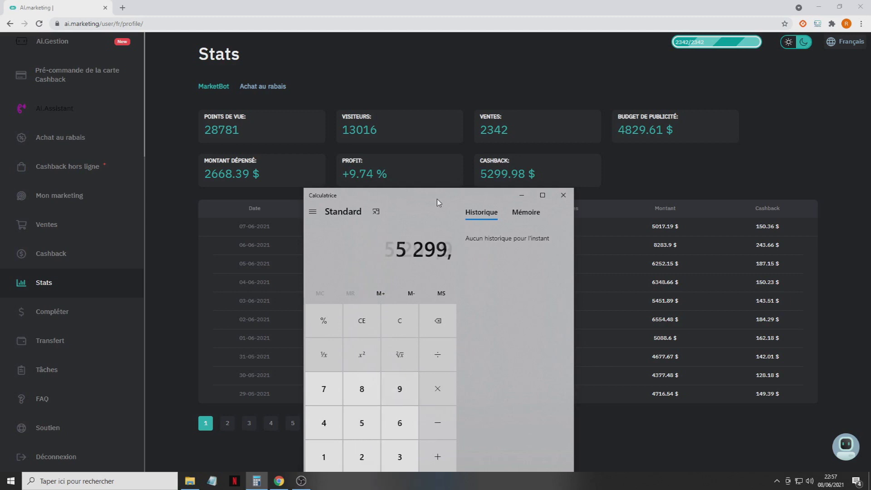
{"action": "type", "text": "4"}
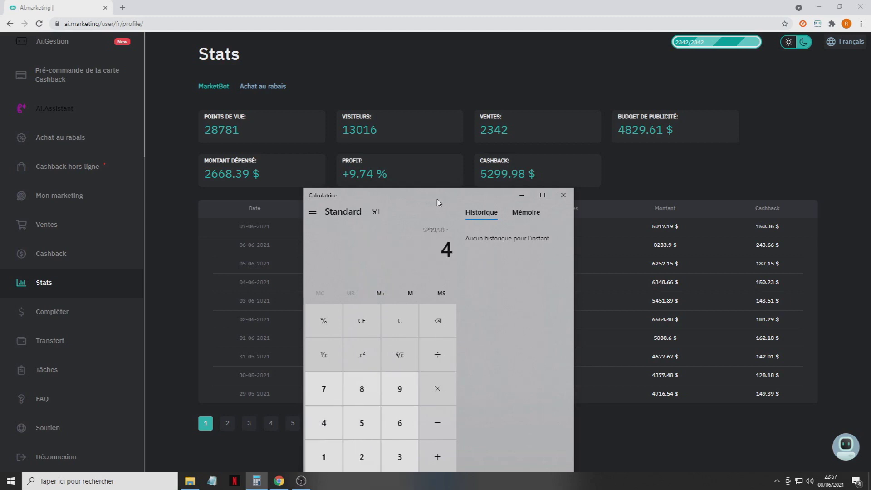
{"action": "type", "text": "829.61"}
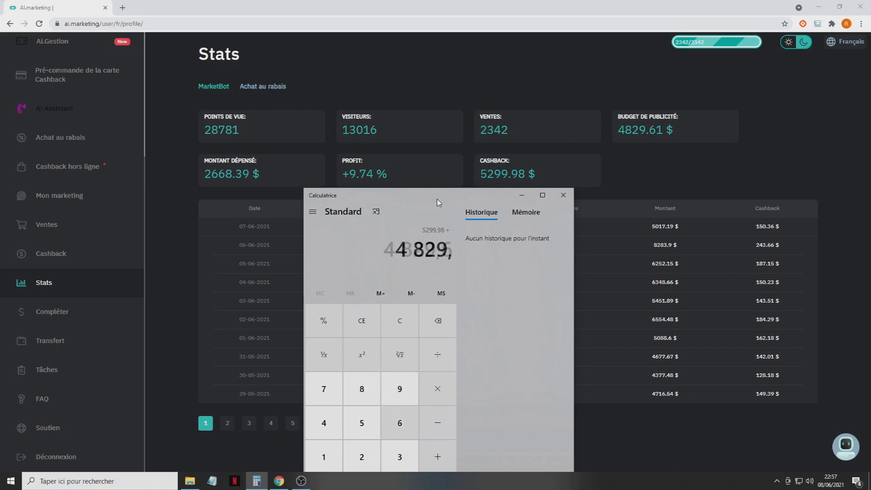
{"action": "key", "text": "Return"}
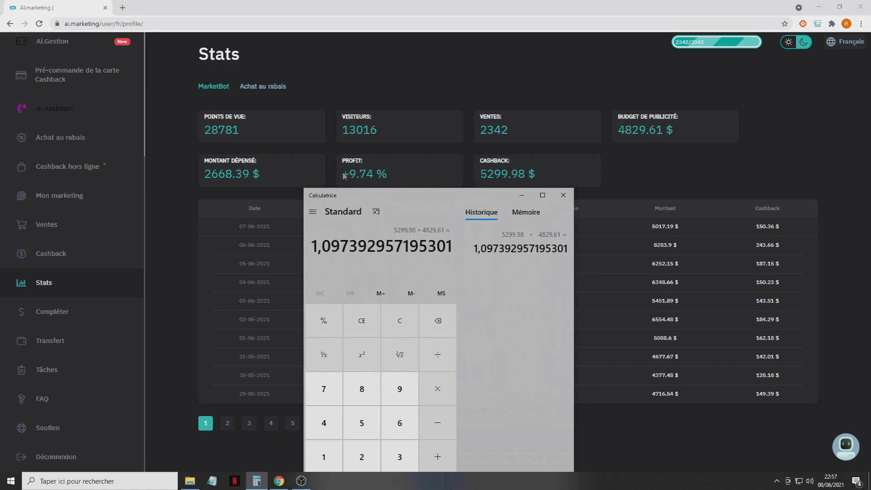
Divide the total cashback rounded to 5300 by the amount spent, 2668, in the calculator
{"action": "left_click", "coordinate": [413, 172]}
{"action": "left_click_drag", "start_coordinate": [480, 174], "coordinate": [553, 175]}
{"action": "left_click", "coordinate": [554, 173]}
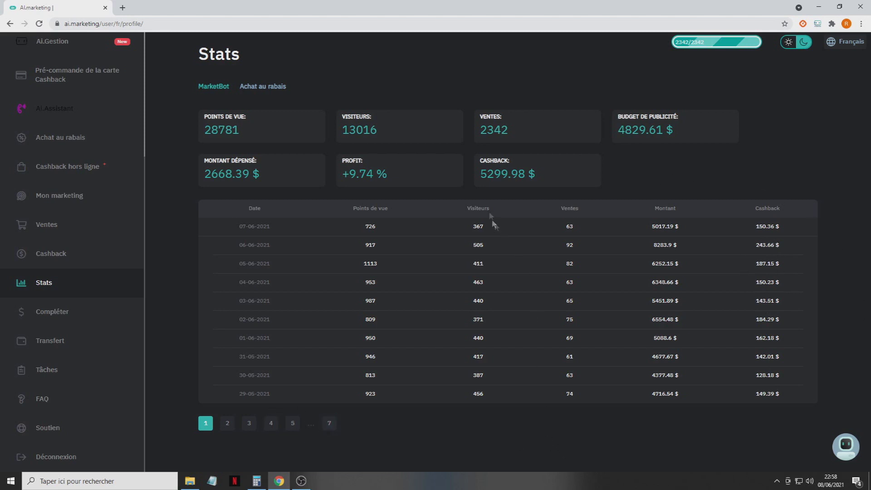
{"action": "left_click_drag", "start_coordinate": [481, 174], "coordinate": [549, 173]}
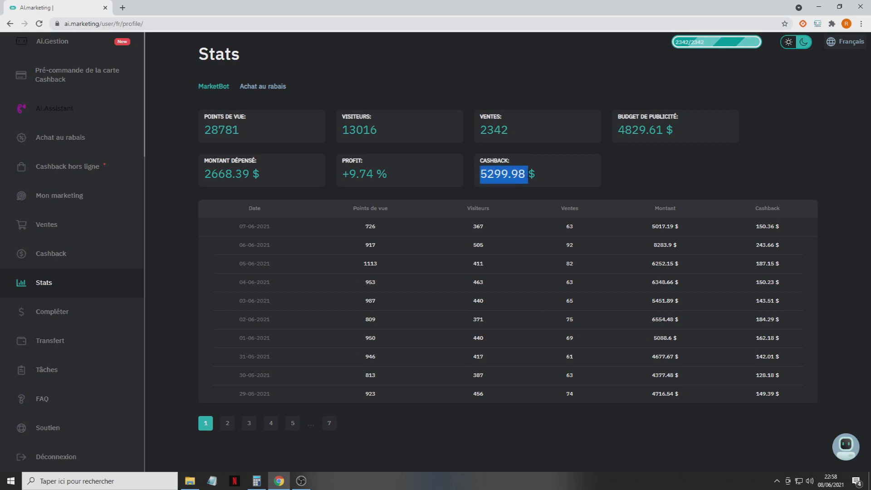
{"action": "left_click", "coordinate": [549, 173]}
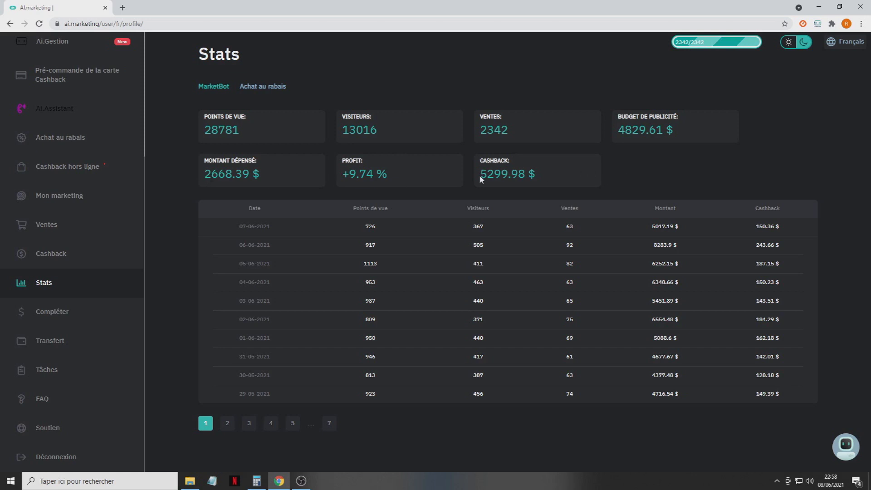
{"action": "left_click_drag", "start_coordinate": [479, 175], "coordinate": [519, 174]}
{"action": "left_click", "coordinate": [557, 164]}
{"action": "left_click", "coordinate": [262, 487]}
{"action": "type", "text": "5300 ÷/2668"}
{"action": "key", "text": "Return"}
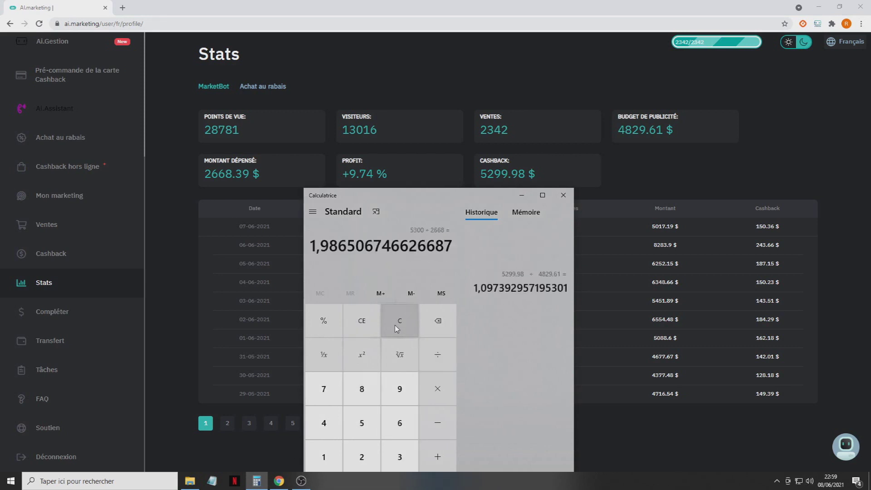
{"action": "left_click_drag", "start_coordinate": [321, 245], "coordinate": [339, 245]}
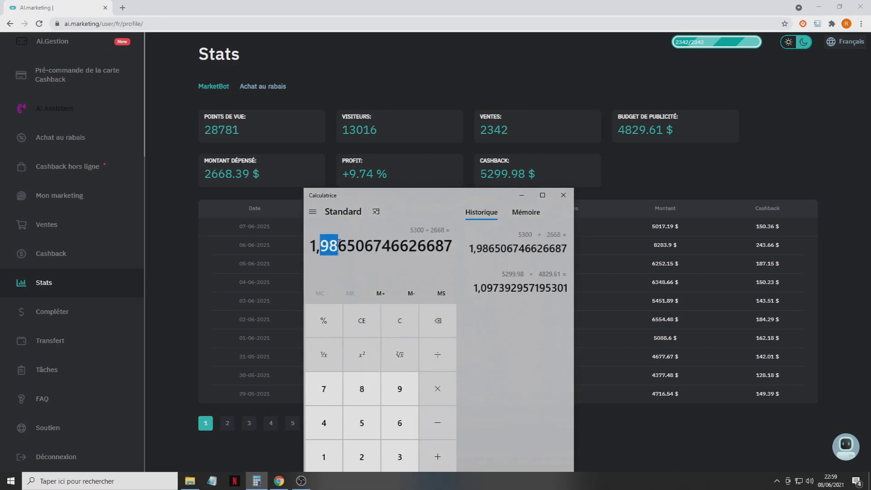
{"action": "left_click", "coordinate": [355, 260]}
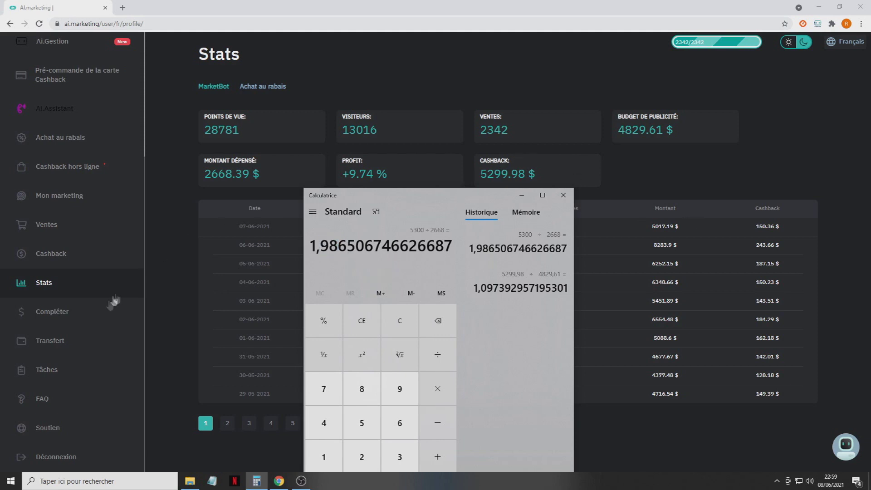
Examine the date and time of the latest sale in the MarketBot Ventes list and return to Stats
{"action": "left_click", "coordinate": [50, 226]}
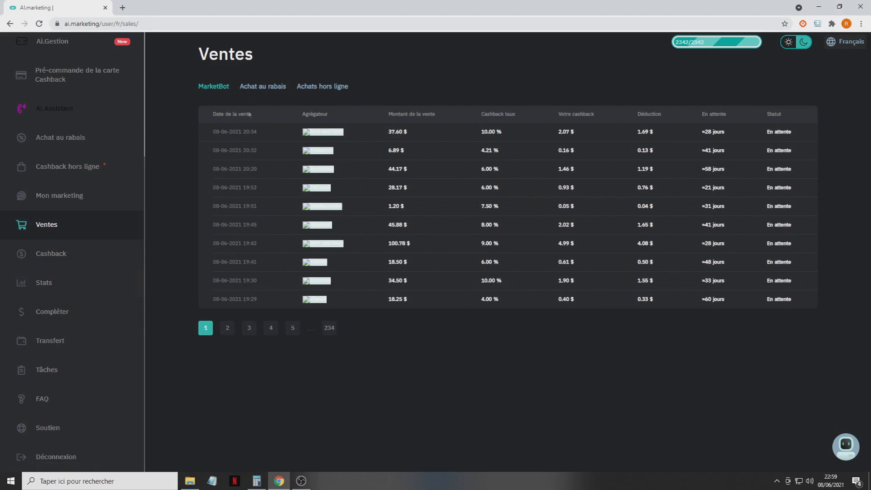
{"action": "left_click_drag", "start_coordinate": [243, 132], "coordinate": [263, 136]}
{"action": "left_click", "coordinate": [54, 287]}
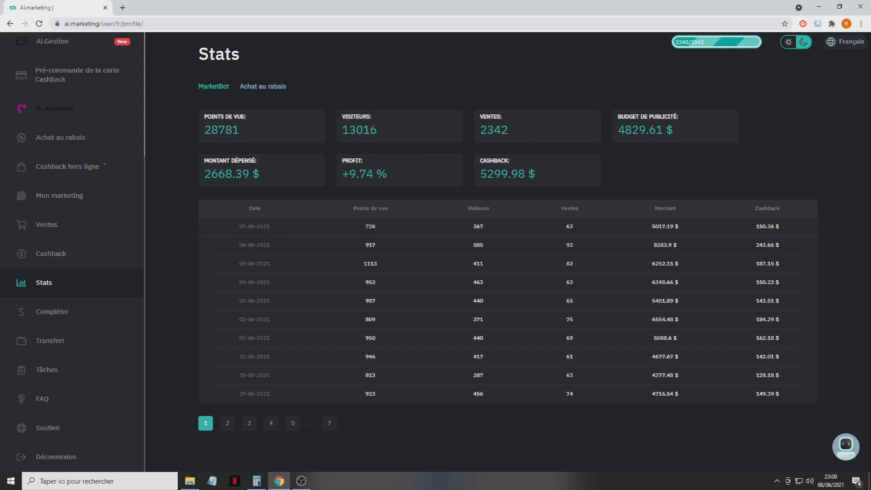
Calculate the views per visitor for 07-06-2021 by dividing 726 by 367, with the calculator clear of the views and visitors columns
{"action": "left_click_drag", "start_coordinate": [368, 230], "coordinate": [376, 230]}
{"action": "left_click", "coordinate": [247, 220]}
{"action": "left_click", "coordinate": [264, 478]}
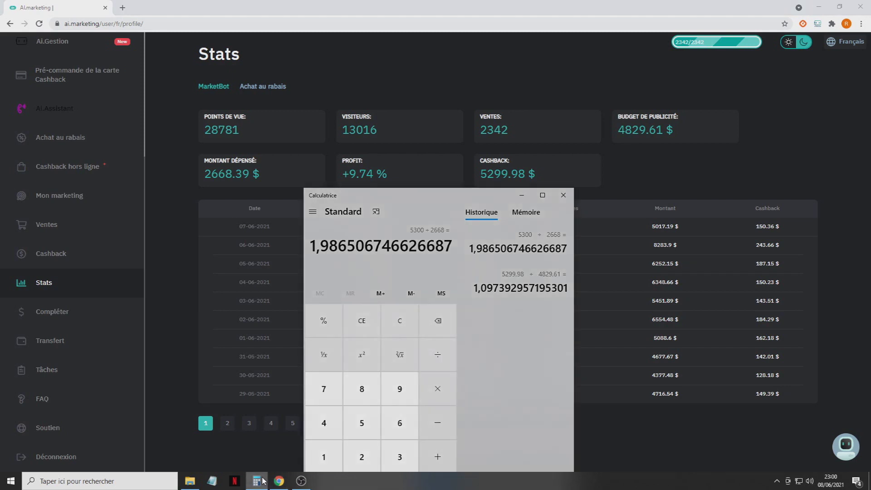
{"action": "left_click", "coordinate": [393, 320]}
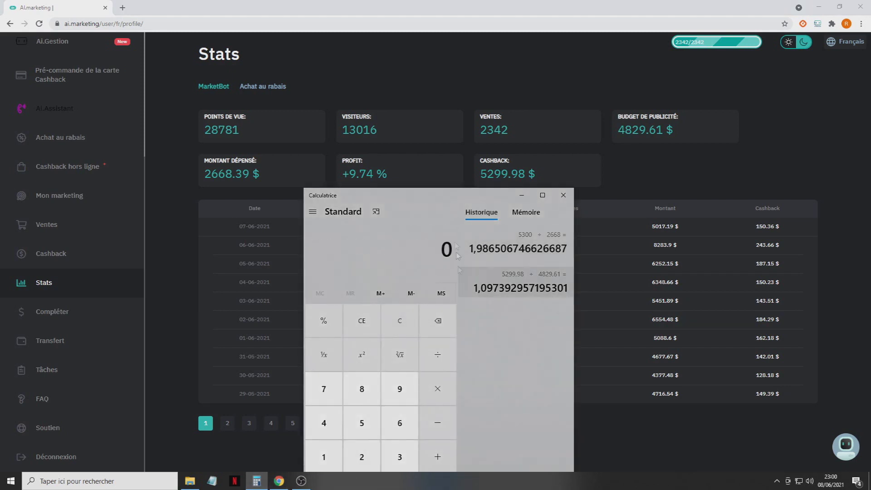
{"action": "left_click_drag", "start_coordinate": [443, 198], "coordinate": [662, 165]}
{"action": "type", "text": "726"}
{"action": "key", "text": "slash"}
{"action": "type", "text": "367"}
{"action": "key", "text": "Return"}
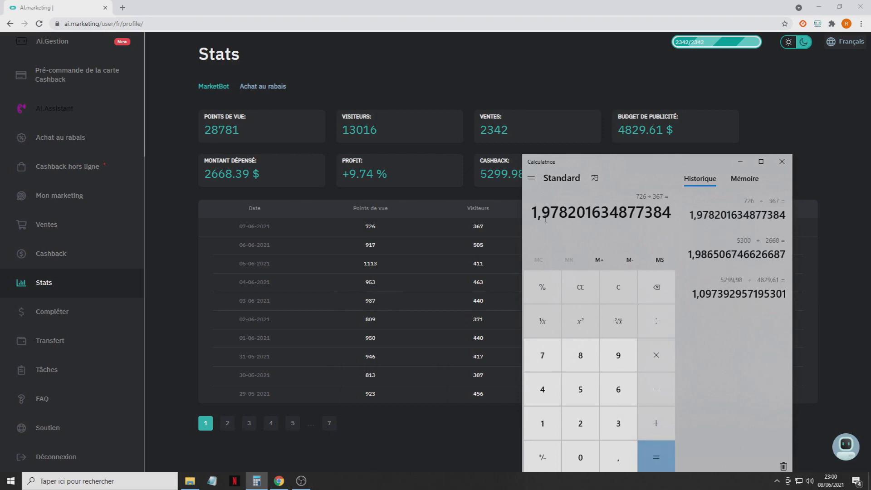
{"action": "left_click", "coordinate": [568, 85]}
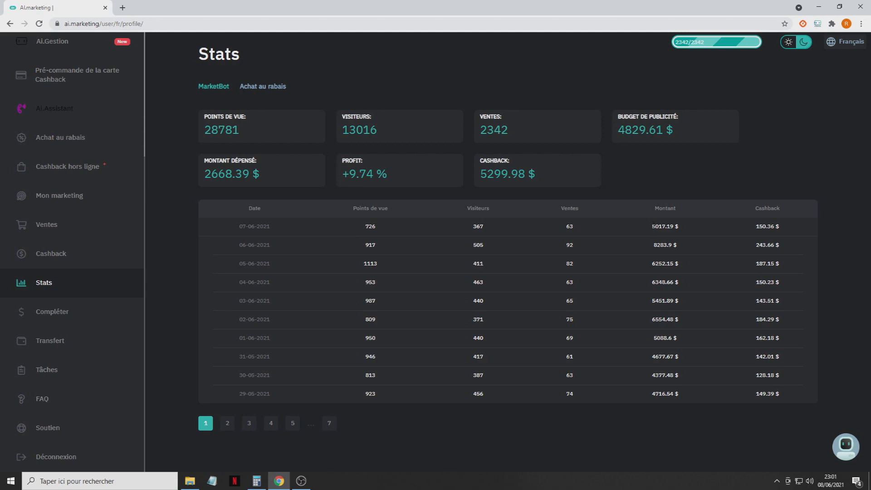
Divide the 07-06-2021 cashback, rounded to 150, by 80 and close the calculator
{"action": "left_click_drag", "start_coordinate": [651, 226], "coordinate": [694, 226]}
{"action": "left_click", "coordinate": [696, 227]}
{"action": "left_click", "coordinate": [256, 481]}
{"action": "left_click", "coordinate": [629, 289]}
{"action": "type", "text": "150/80"}
{"action": "key", "text": "Return"}
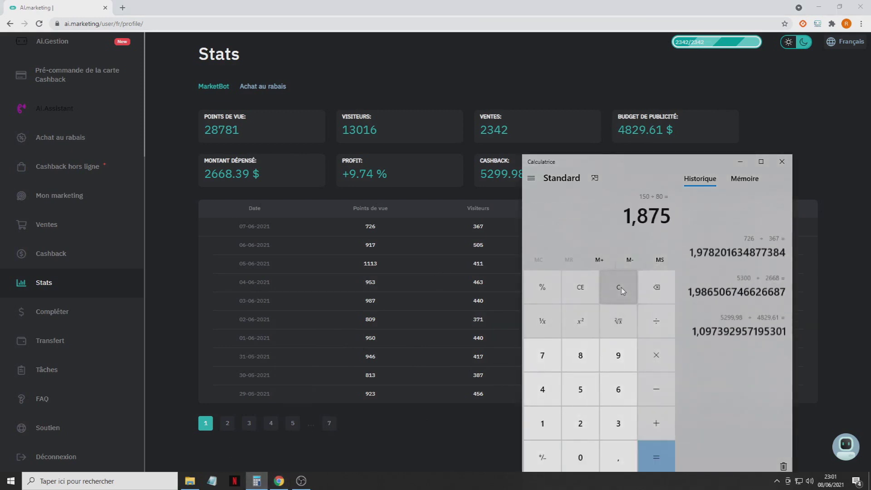
{"action": "left_click", "coordinate": [783, 162]}
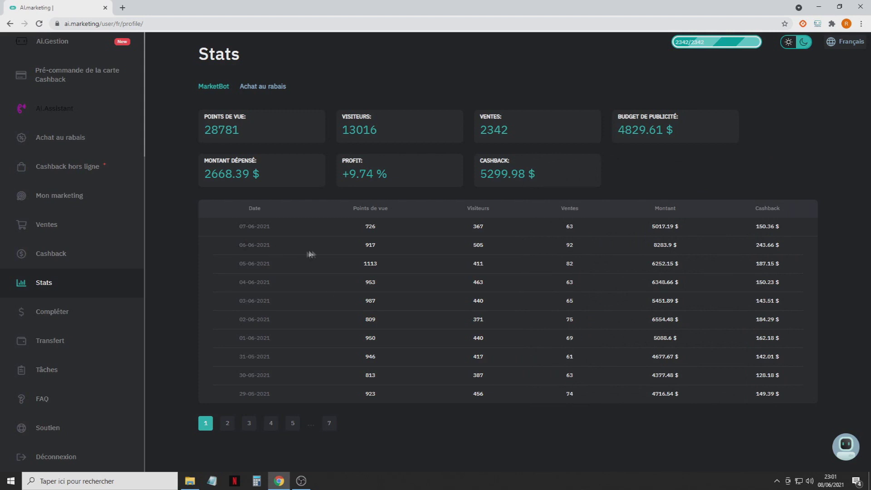
Divide the 06-06-2021 cashback, rounded to 243, by 80 and close the calculator
{"action": "left_click_drag", "start_coordinate": [365, 246], "coordinate": [368, 246]}
{"action": "left_click", "coordinate": [380, 246]}
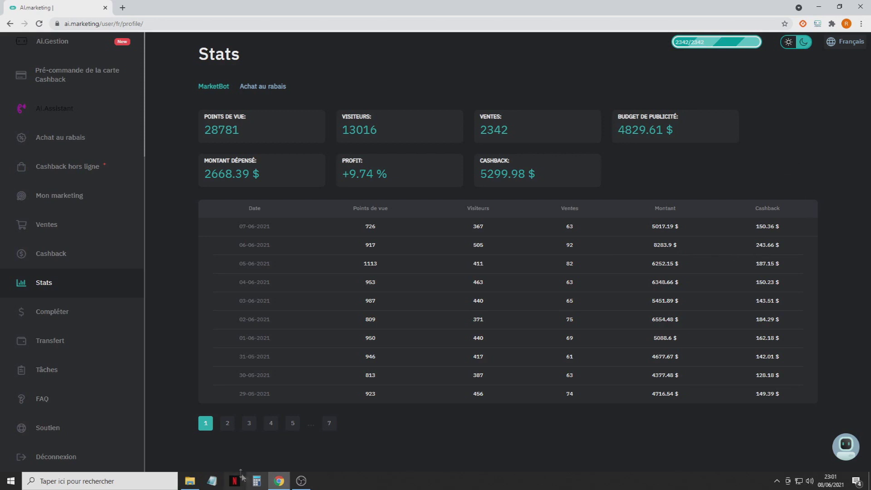
{"action": "left_click", "coordinate": [257, 481]}
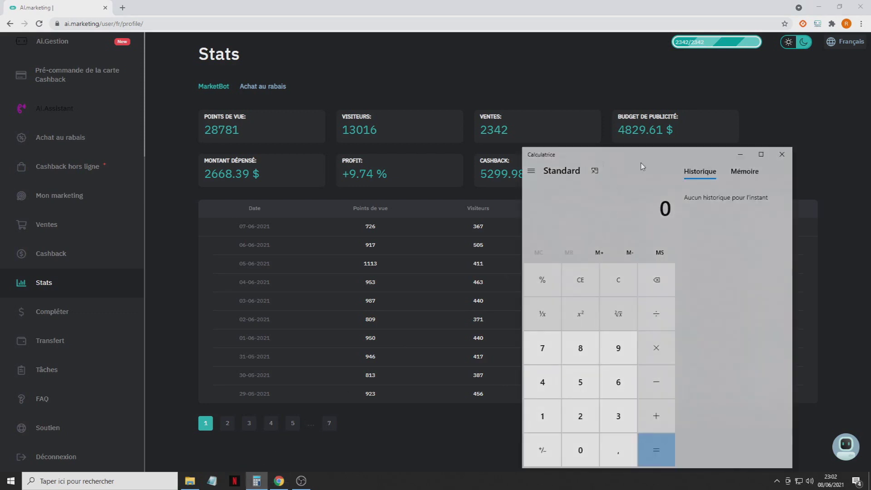
{"action": "type", "text": "243"}
{"action": "key", "text": "slash"}
{"action": "type", "text": "80"}
{"action": "key", "text": "Return"}
{"action": "left_click", "coordinate": [782, 155]}
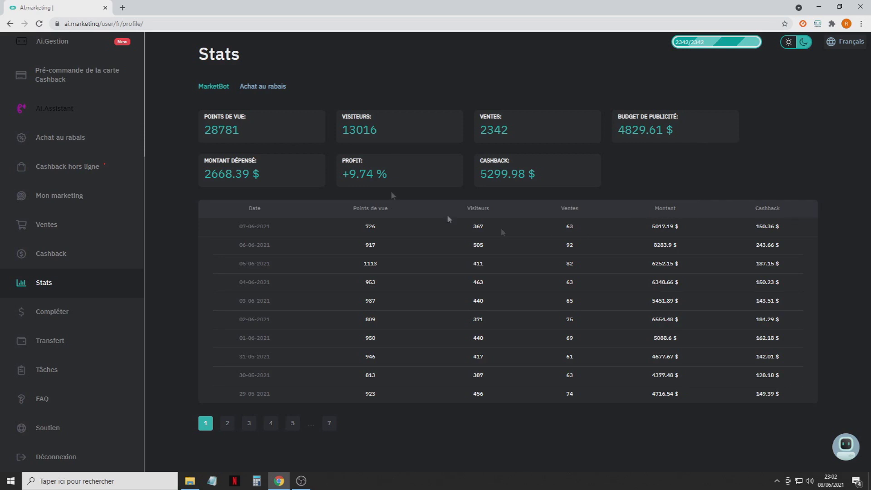
Review the Achat au rabais statistics and the list of online cashback stores, and return to the MarketBot Stats
{"action": "left_click", "coordinate": [264, 87]}
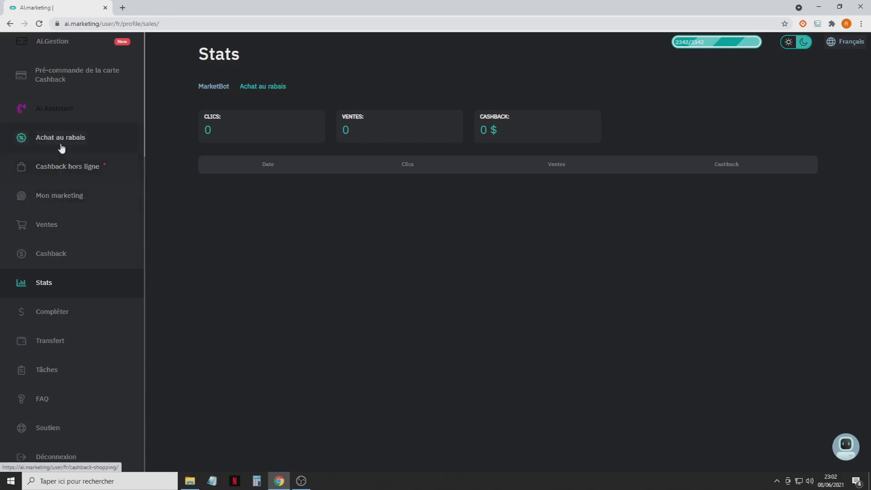
{"action": "left_click", "coordinate": [33, 144]}
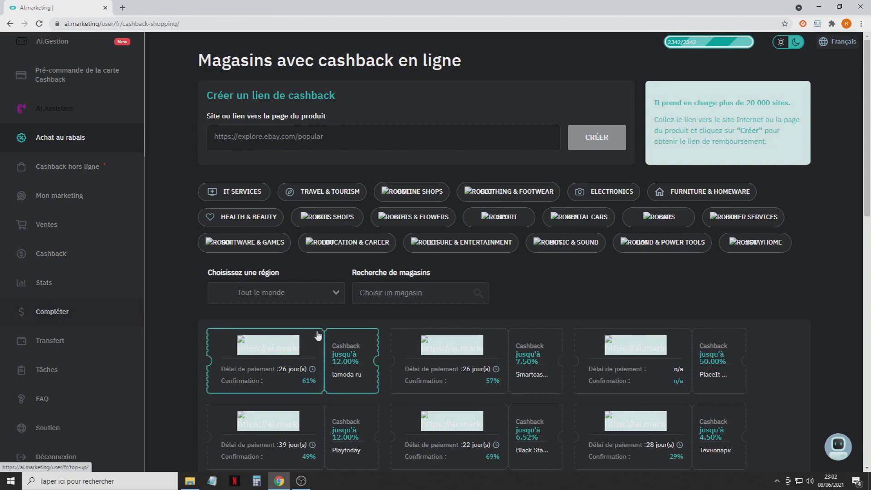
{"action": "scroll", "coordinate": [531, 290], "scroll_direction": "down", "scroll_amount": 8}
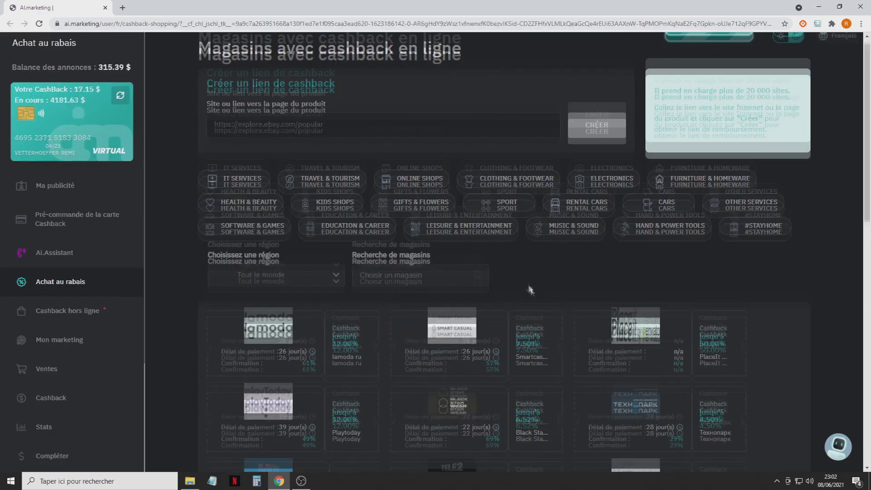
{"action": "scroll", "coordinate": [467, 344], "scroll_direction": "down", "scroll_amount": 5}
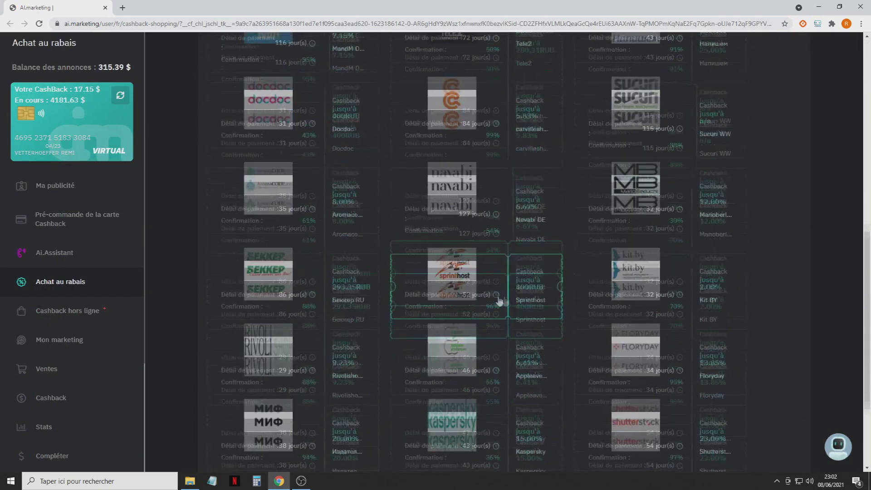
{"action": "scroll", "coordinate": [467, 344], "scroll_direction": "up", "scroll_amount": 13}
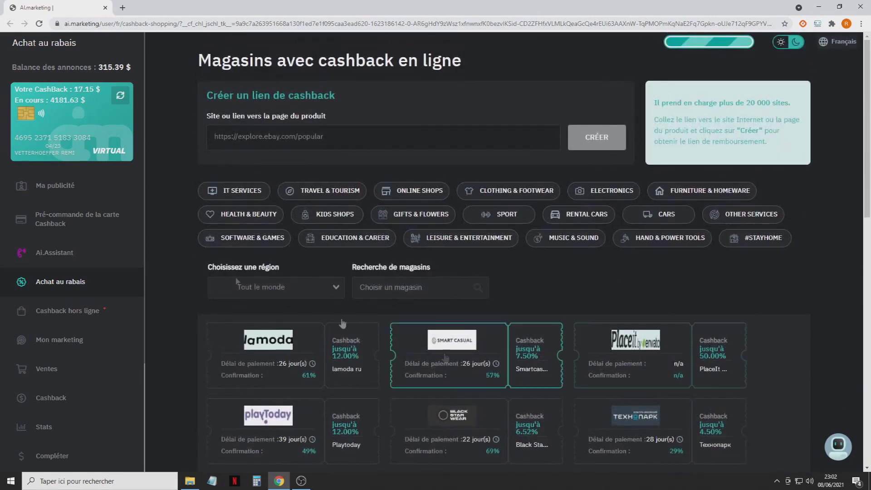
{"action": "left_click", "coordinate": [44, 426]}
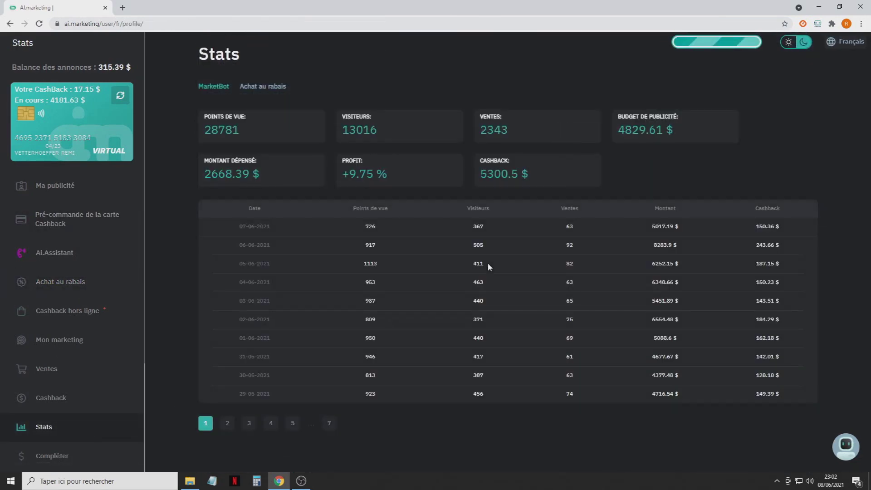